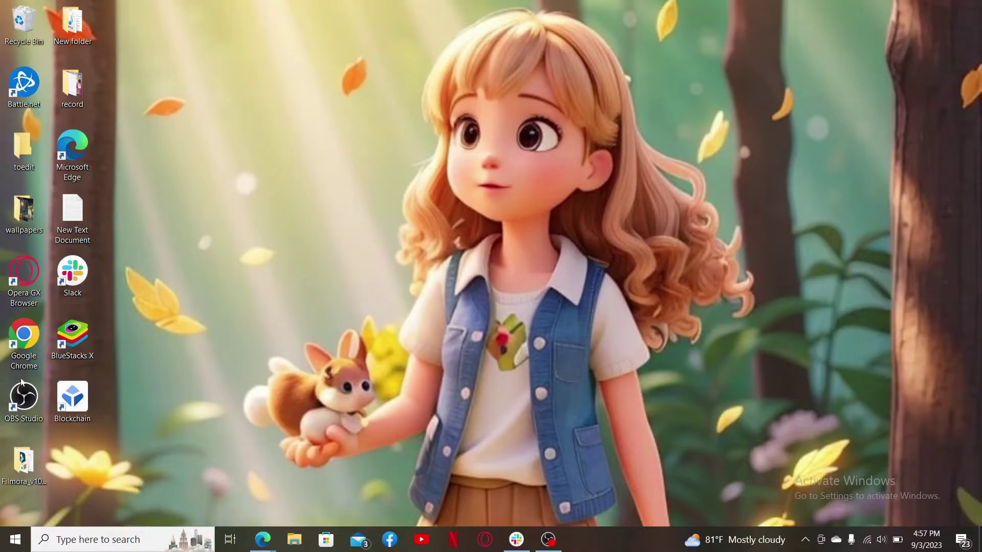
# Step: Launch Chrome in a maximized window and load the Chime sign-up page by entering 'chime'
pyautogui.doubleClick(17, 350)
pyautogui.click(773, 11)
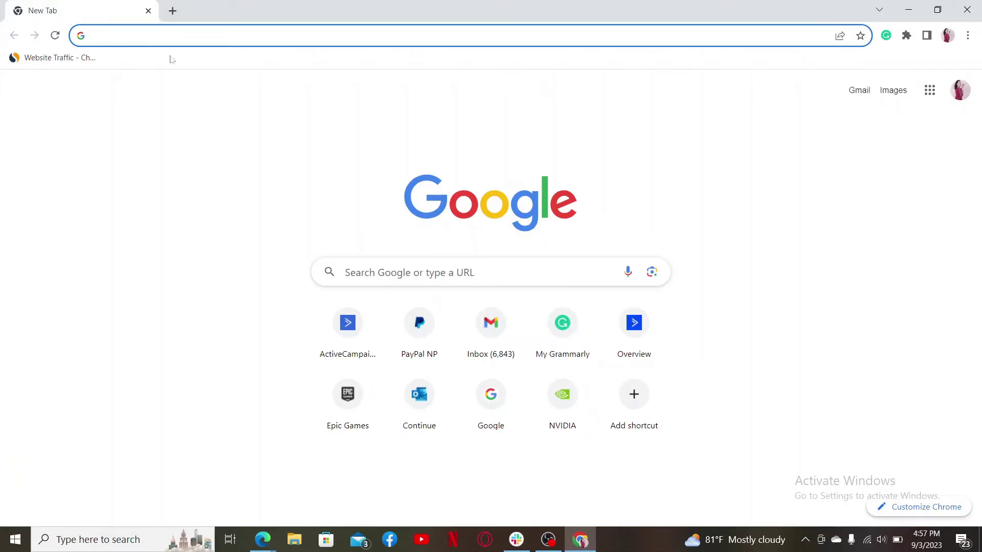
pyautogui.write('chime')
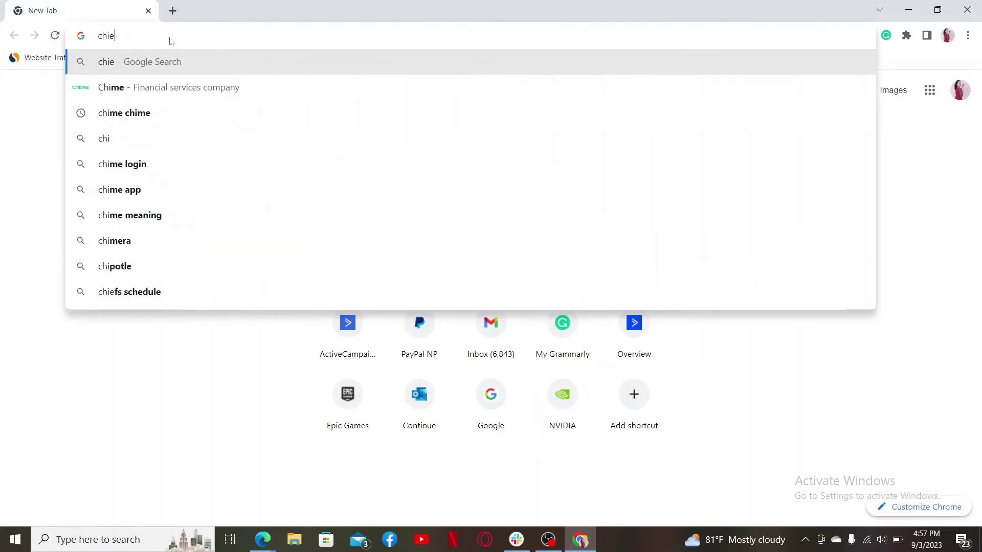
pyautogui.press('Return')
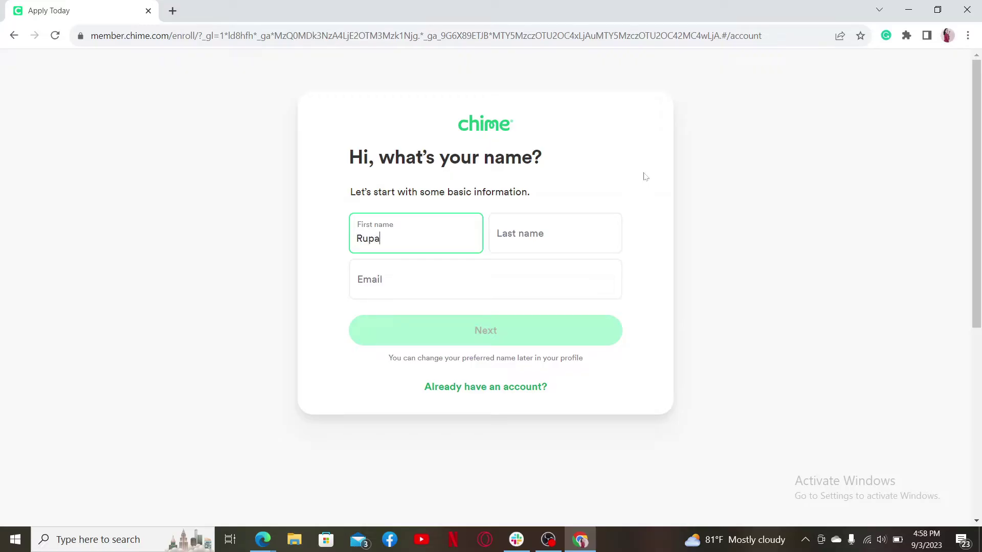
# Step: Enter the applicant's last name and fill the e-mail field from the saved autofill suggestion
pyautogui.press('Tab')
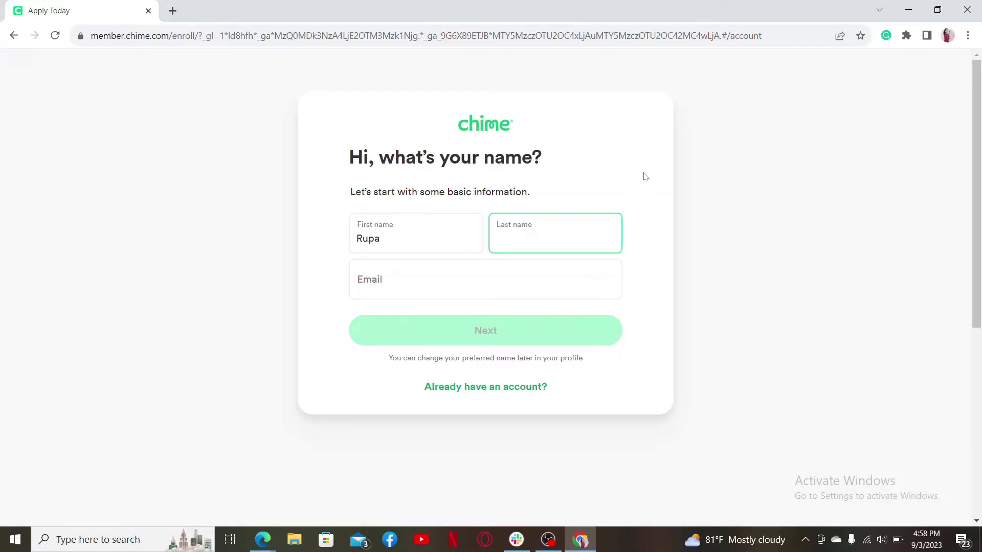
pyautogui.write('Dulal')
pyautogui.press('Tab')
pyautogui.click(661, 285)
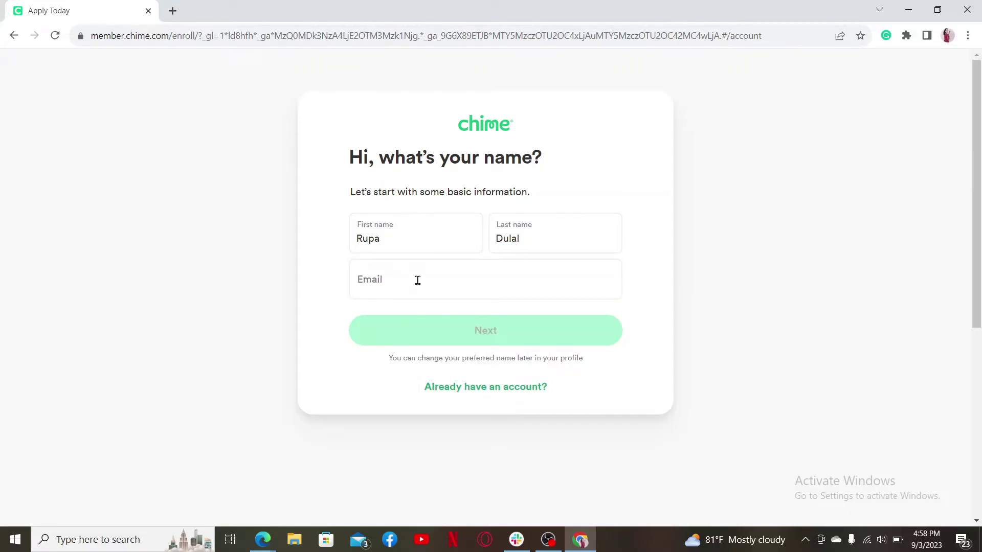
pyautogui.click(431, 279)
pyautogui.hotkey('ctrl', 'v')
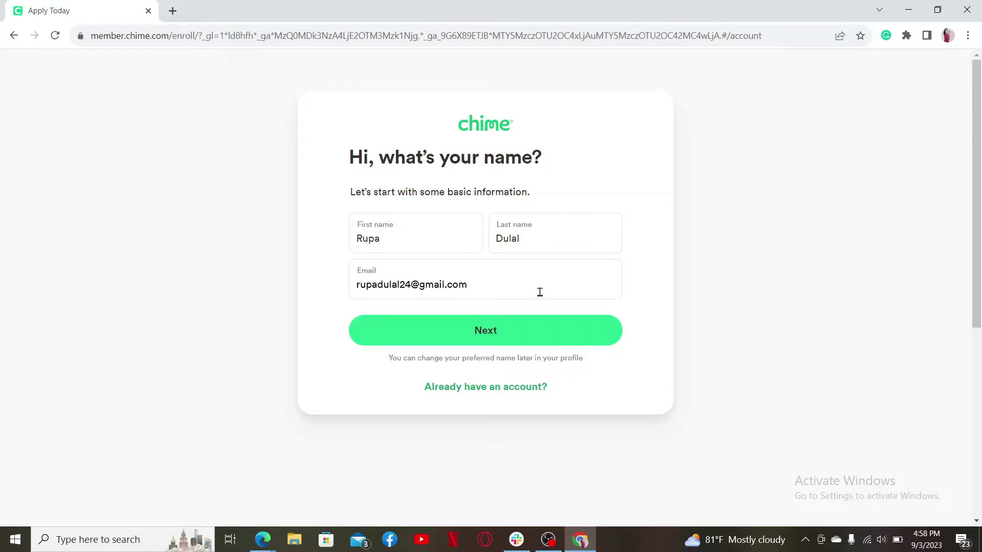
# Step: Enter the applicant's date of birth in the mm/dd/yyyy field
pyautogui.click(477, 336)
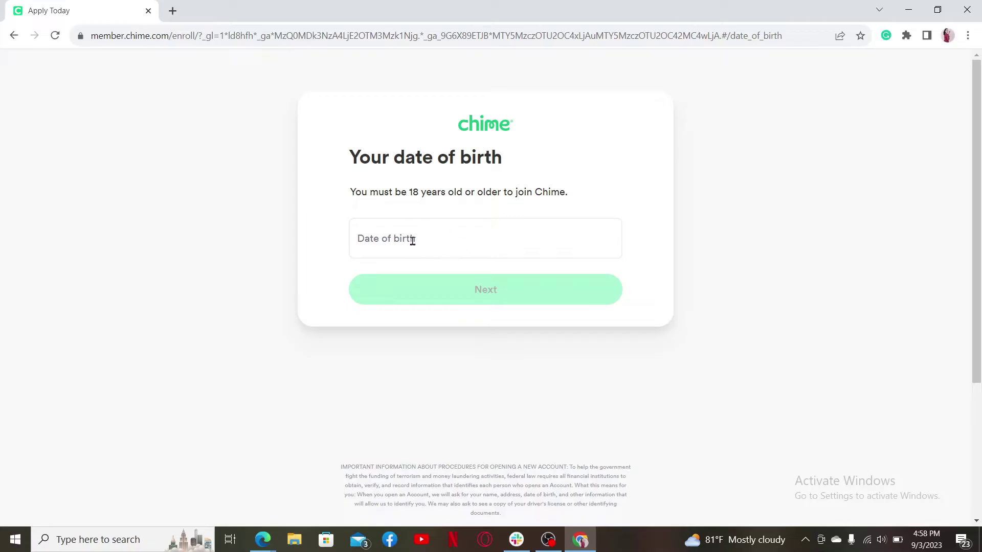
pyautogui.click(428, 233)
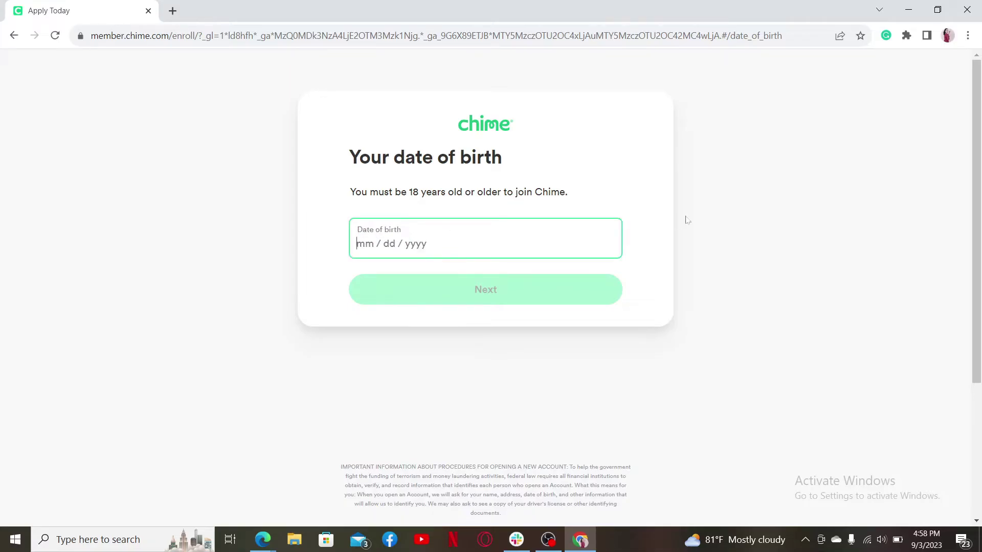
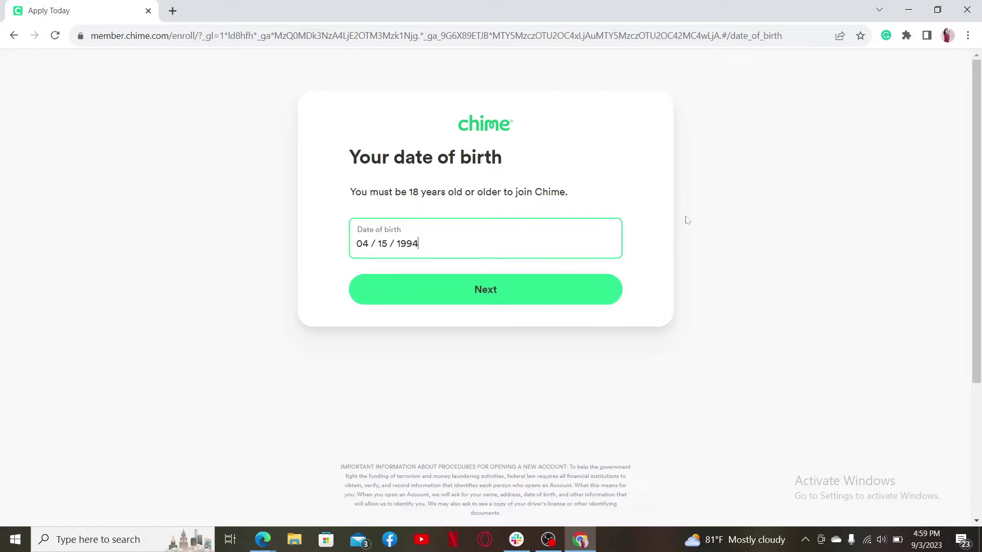
pyautogui.click(696, 234)
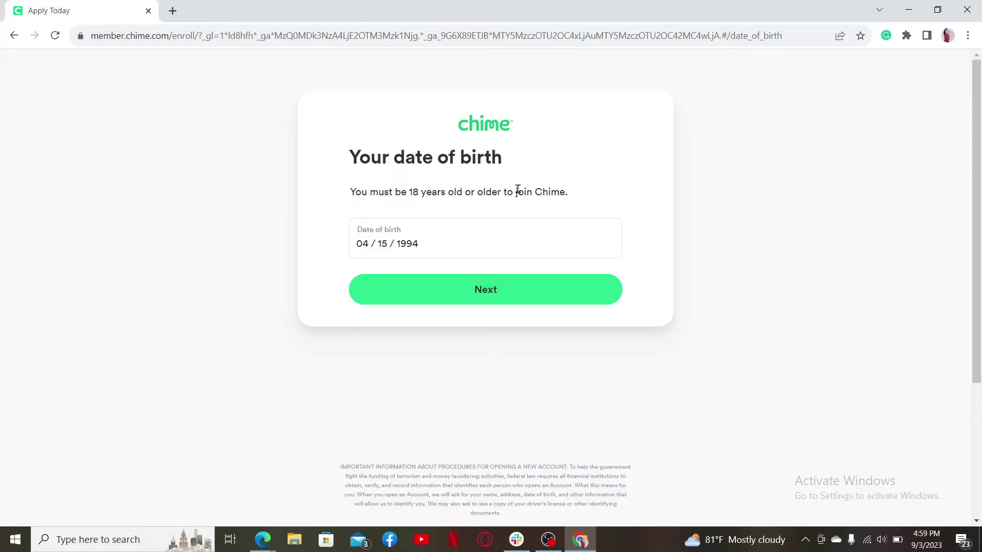
# Step: Fill the mobile phone number from the saved autofill suggestion
pyautogui.click(500, 296)
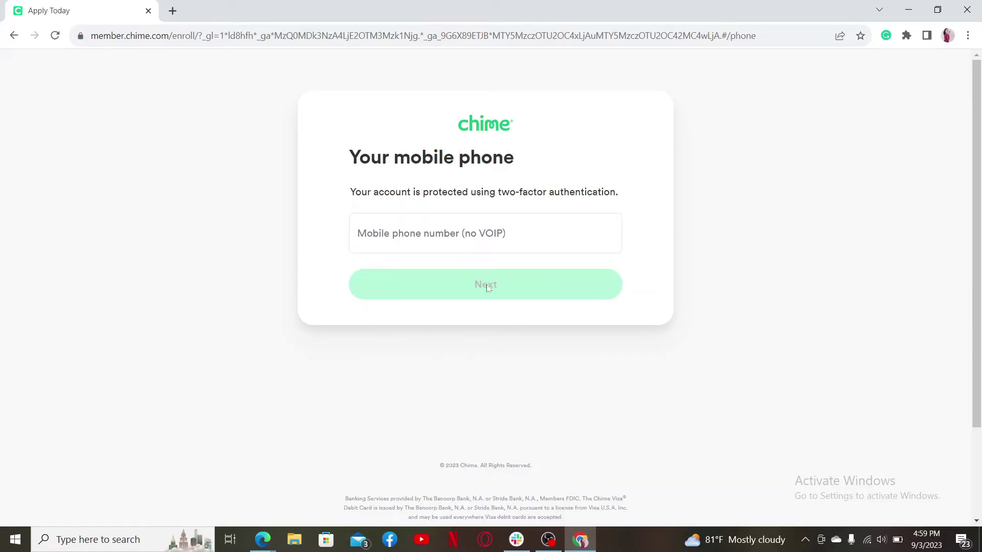
pyautogui.click(462, 230)
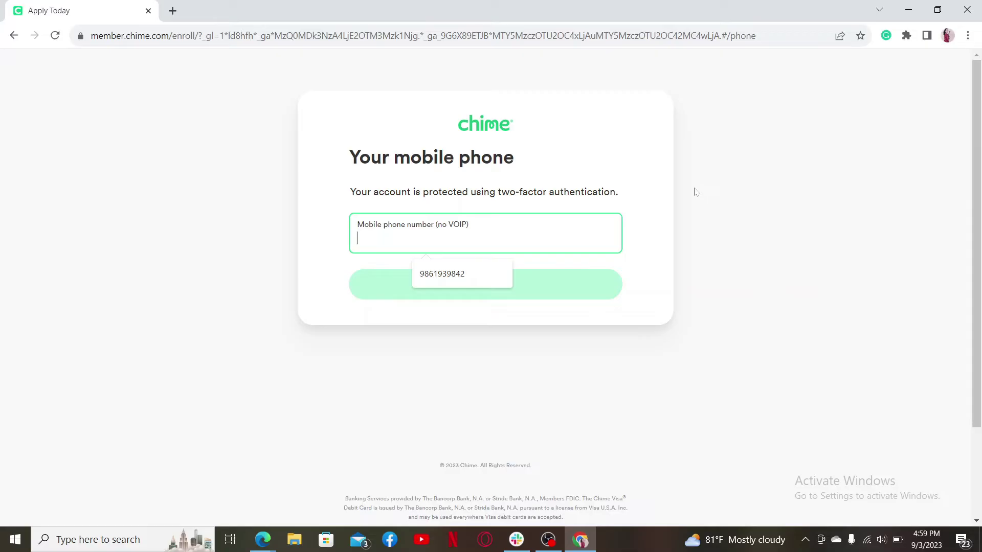
pyautogui.click(442, 274)
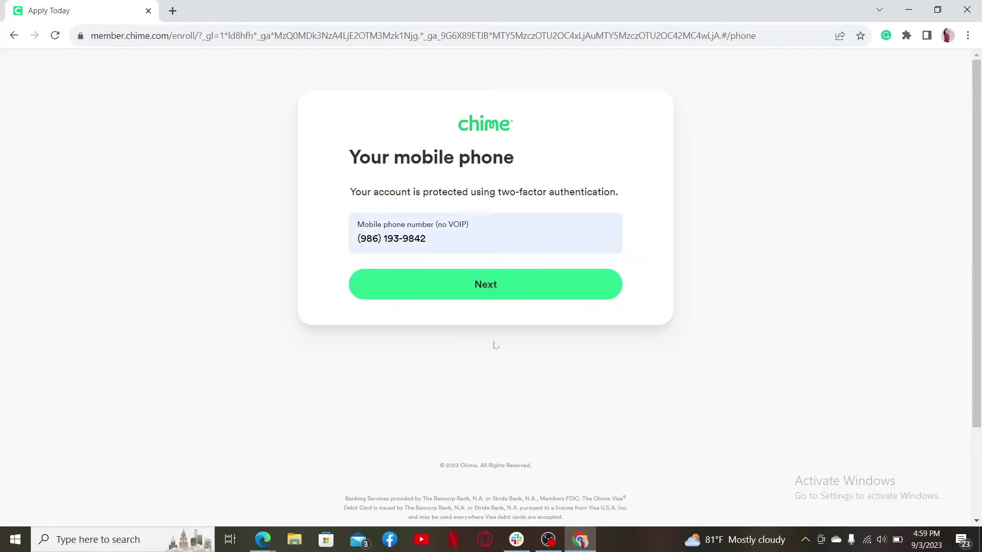
# Step: Fill the home address from the street address suggestion, completing ZIP, city and state
pyautogui.click(487, 289)
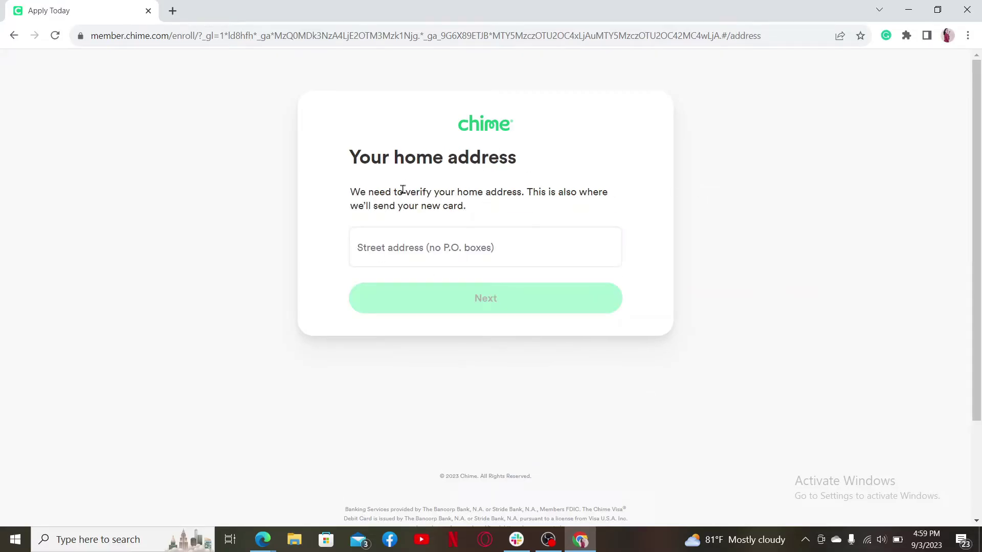
pyautogui.click(416, 255)
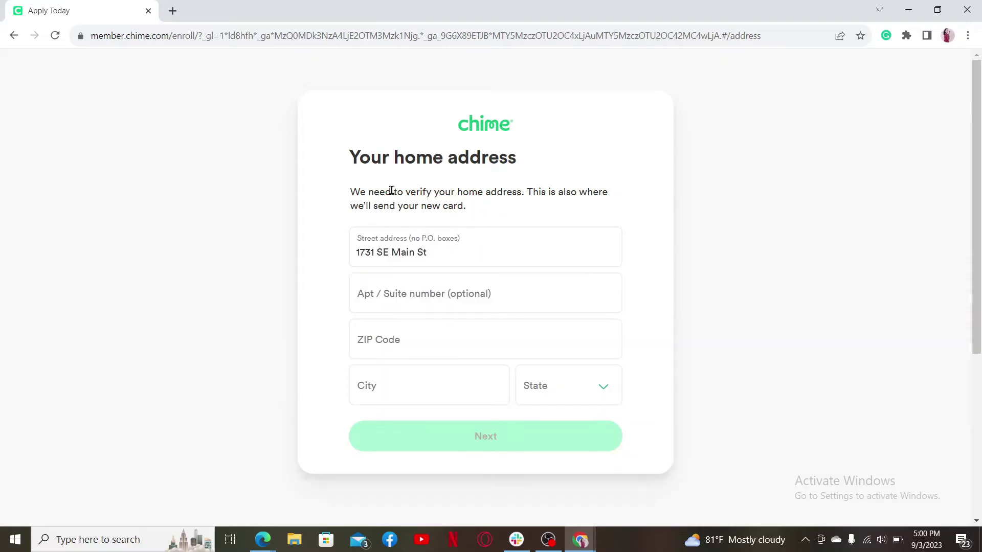
pyautogui.scroll(-1, 466, 245)
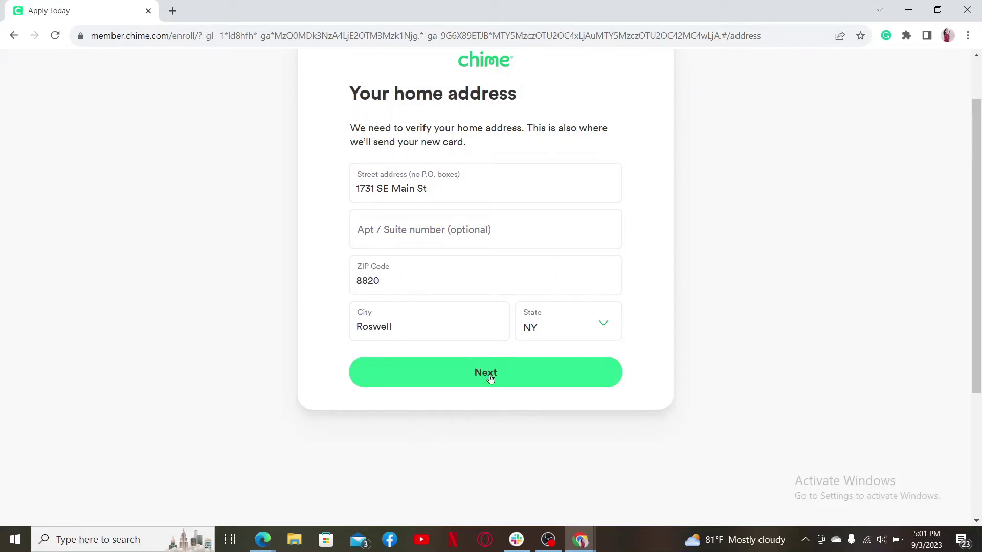
# Step: Create a password strong enough for 'Nice work!', adding uppercase letters and a special character
pyautogui.click(490, 379)
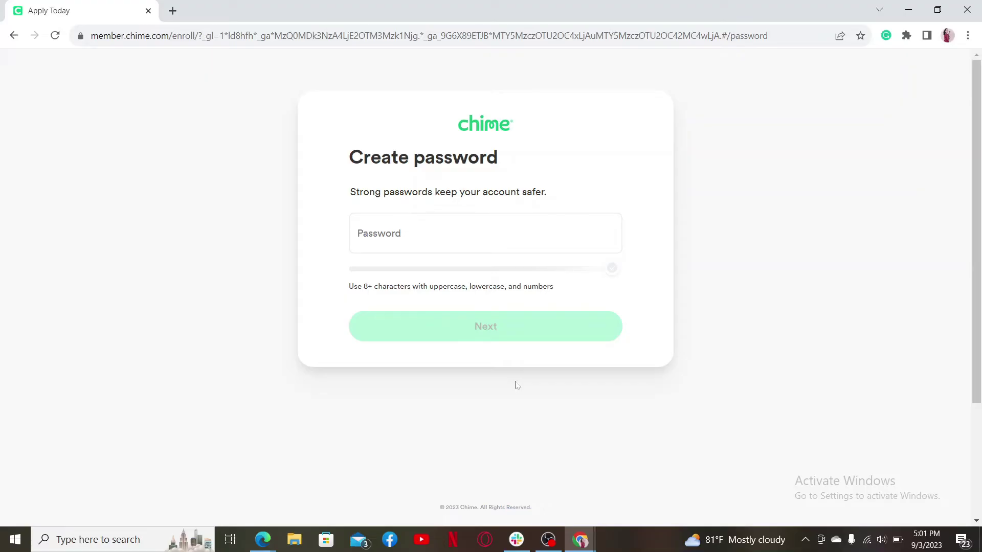
pyautogui.click(424, 233)
pyautogui.write('abc')
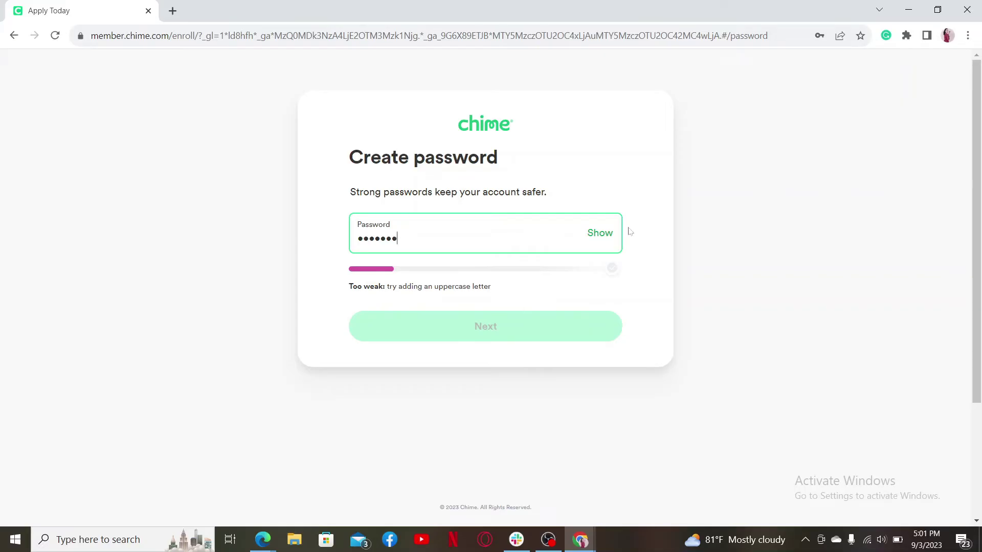
pyautogui.hotkey('ctrl', 'v')
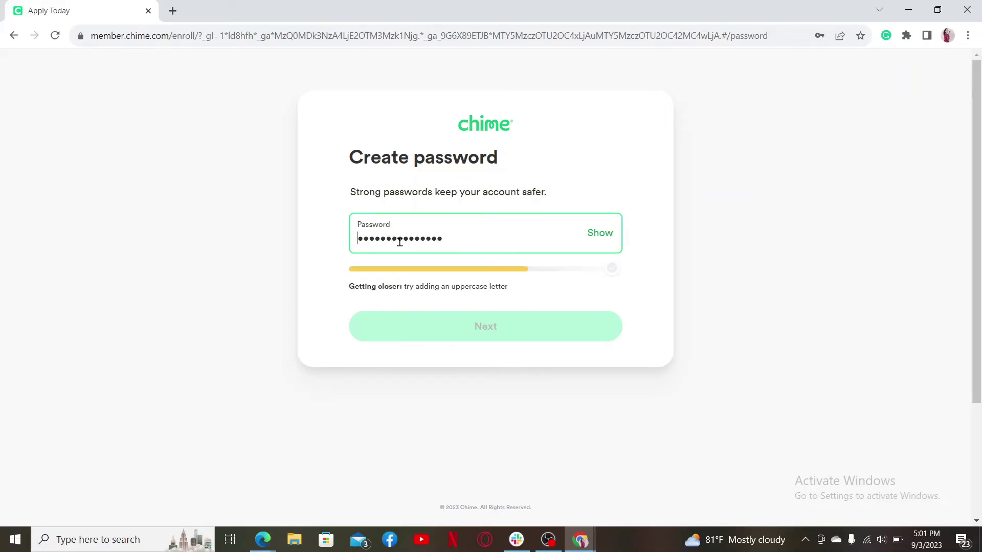
pyautogui.write('A')
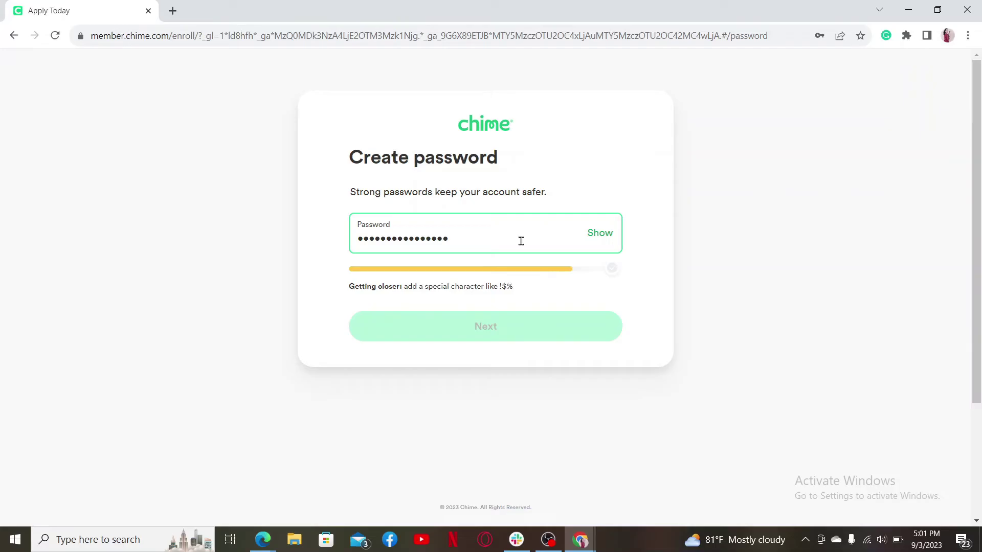
pyautogui.write('!')
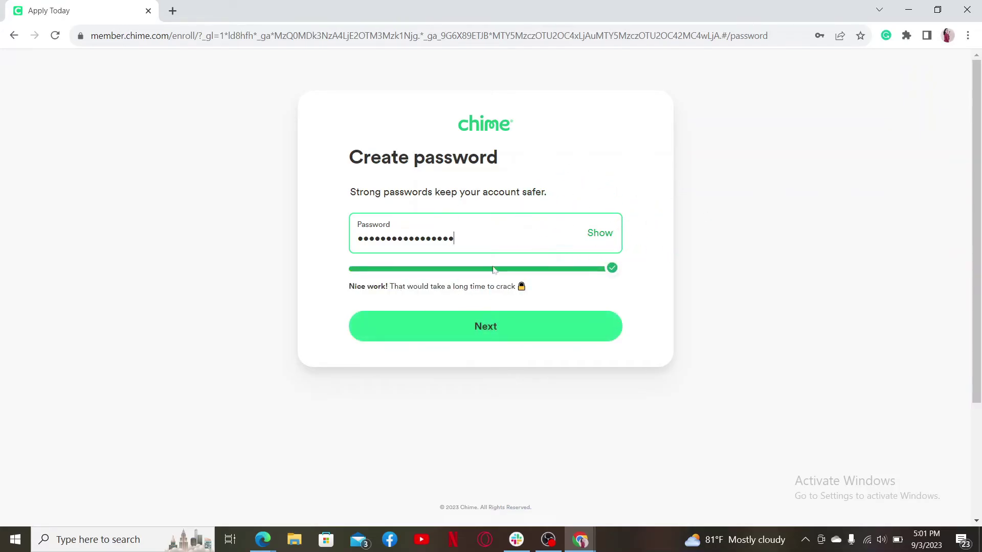
pyautogui.click(494, 333)
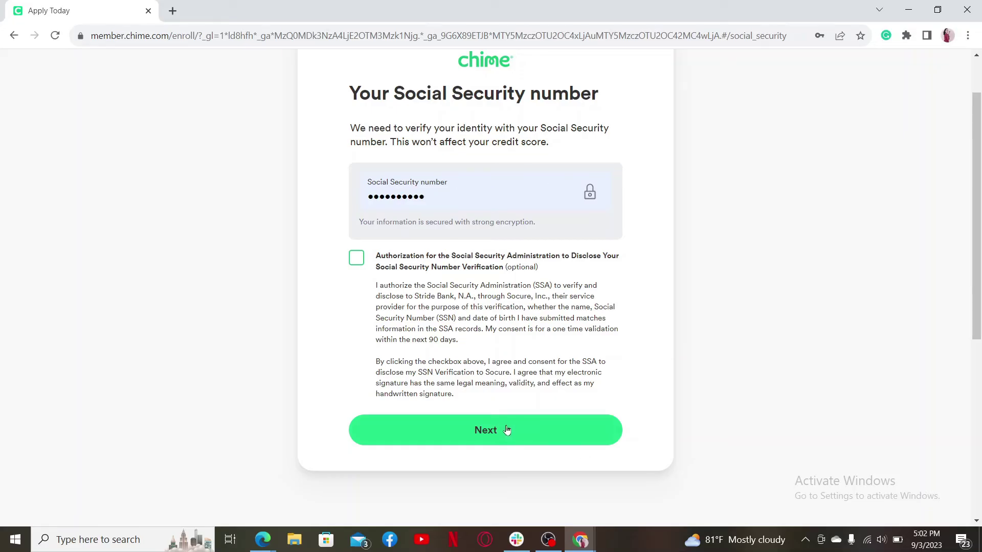
# Step: Submit the entered Social Security number to reach 'A few more details'
pyautogui.scroll(-5, 506, 429)
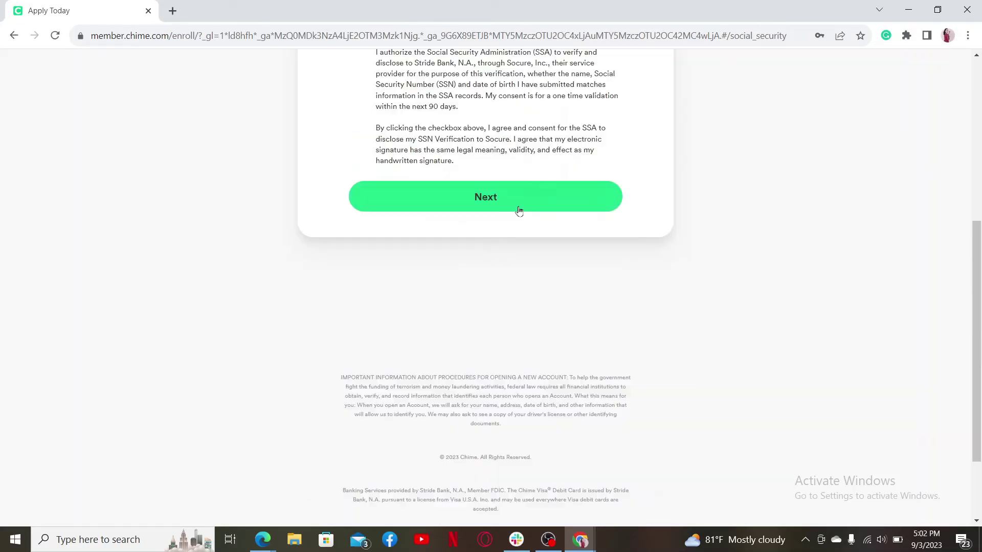
pyautogui.click(461, 212)
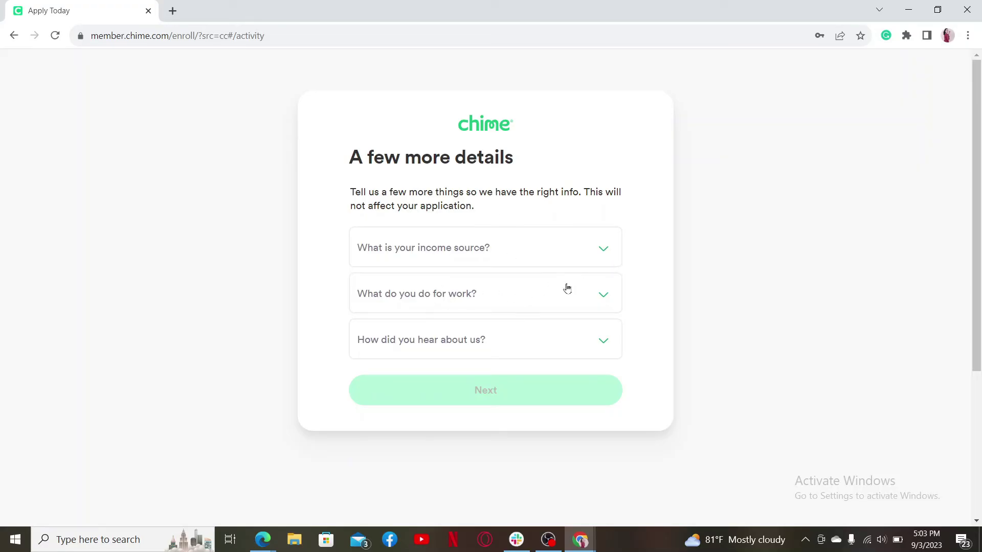
# Step: Pick Twitter as the referral source and accept the checking, deposit, Credit Builder and Safer Credit Building terms
pyautogui.click(598, 335)
pyautogui.click(455, 285)
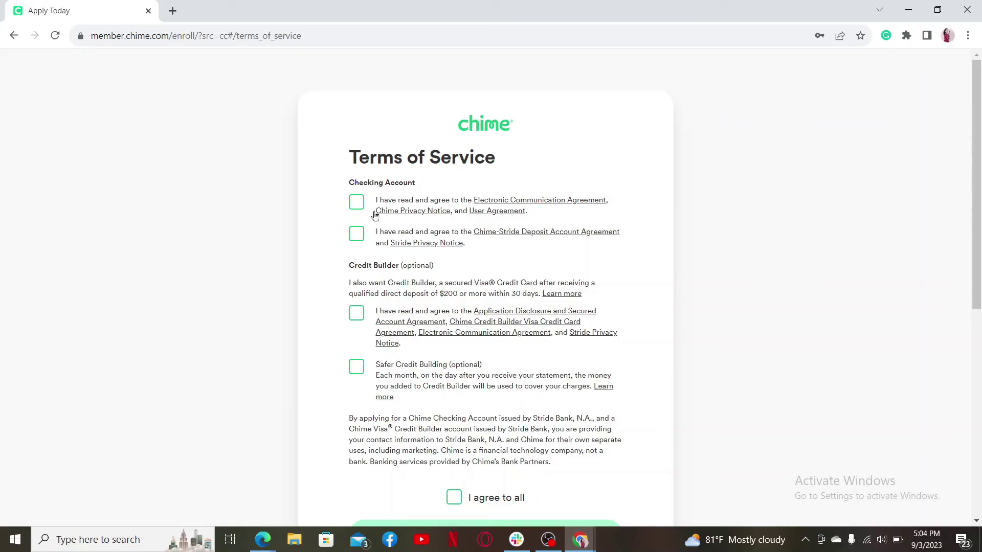
pyautogui.click(356, 202)
pyautogui.click(357, 234)
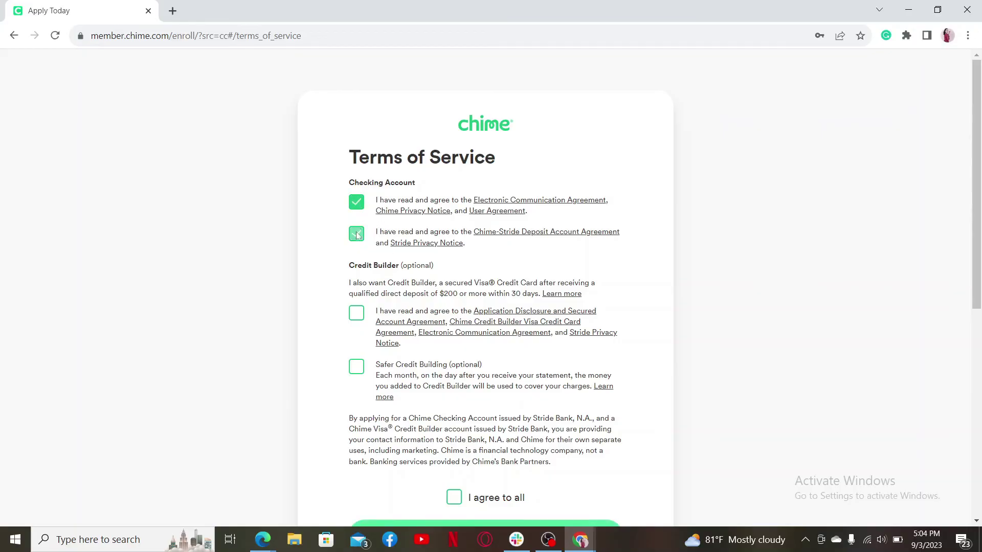
pyautogui.click(356, 312)
pyautogui.click(356, 367)
pyautogui.scroll(-2, 473, 498)
pyautogui.scroll(-1, 472, 394)
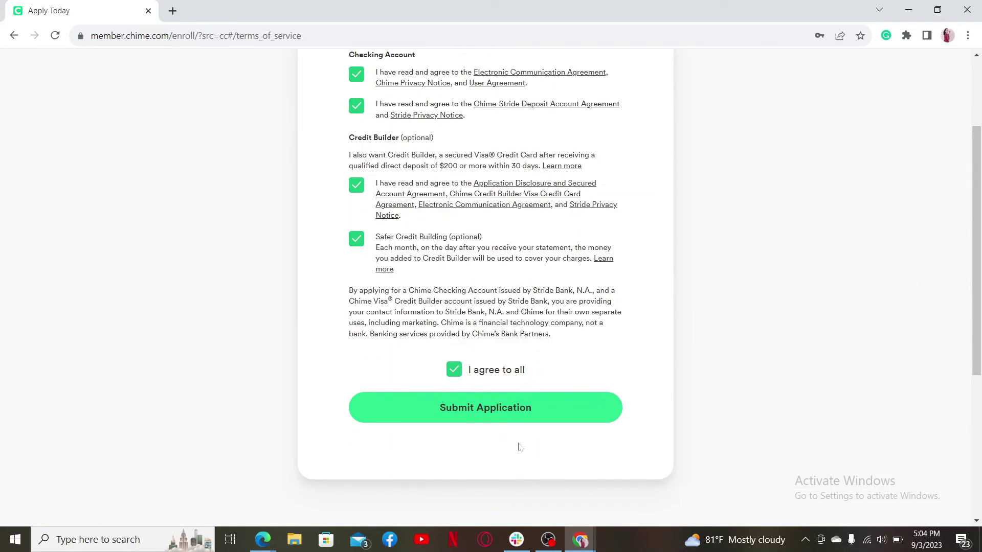